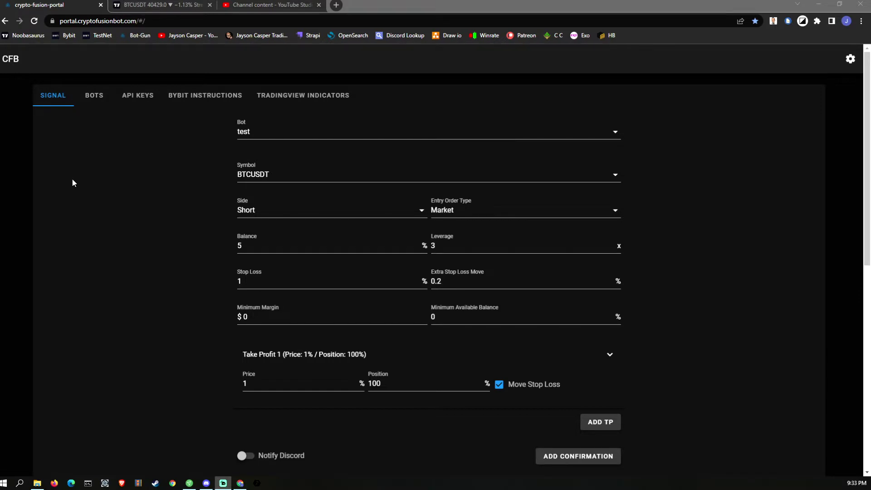
# Step: On the BTCUSDT chart, draw a horizontal line at 38855.0
pyautogui.scroll(-4, 806, 354)
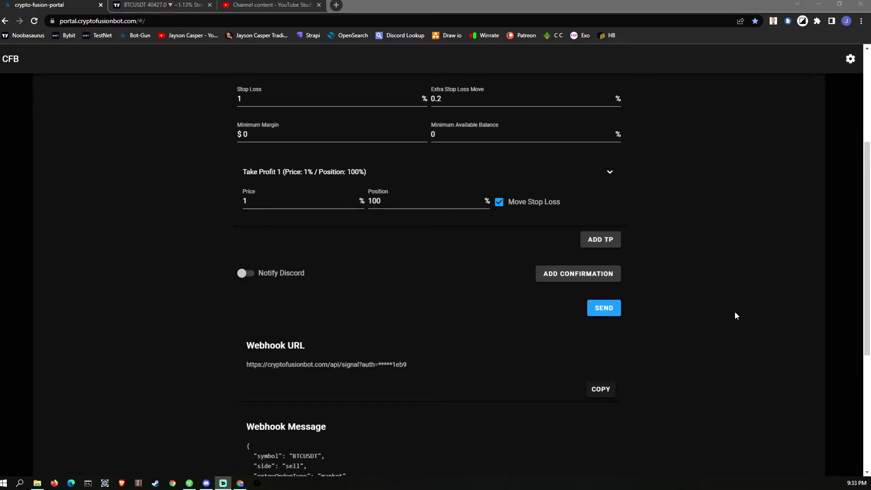
pyautogui.scroll(4, 735, 315)
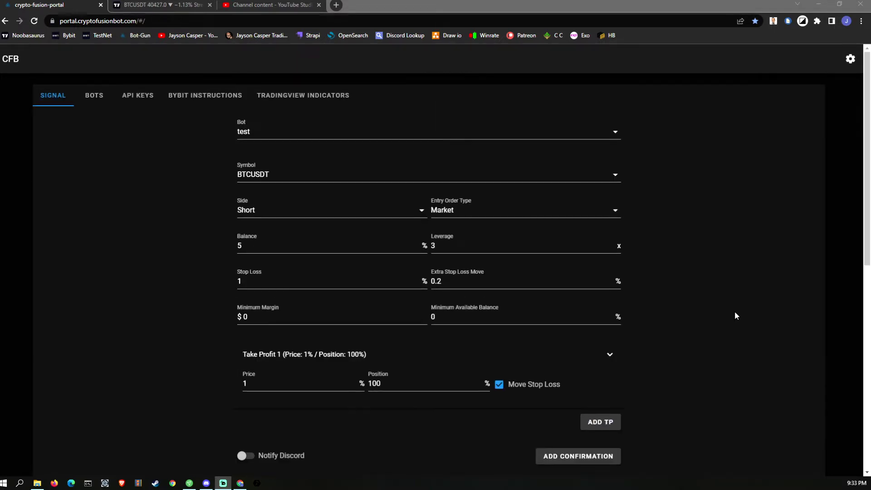
pyautogui.click(166, 7)
pyautogui.hscroll(5, 591, 260)
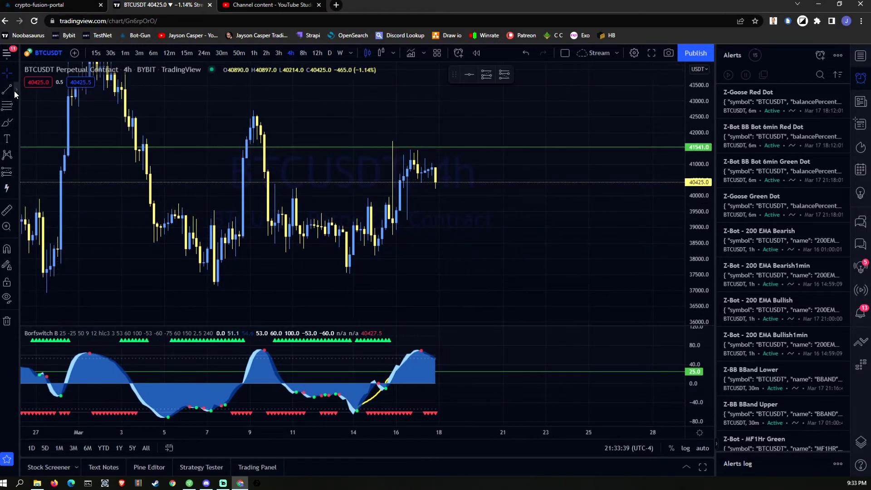
pyautogui.click(15, 90)
pyautogui.click(68, 199)
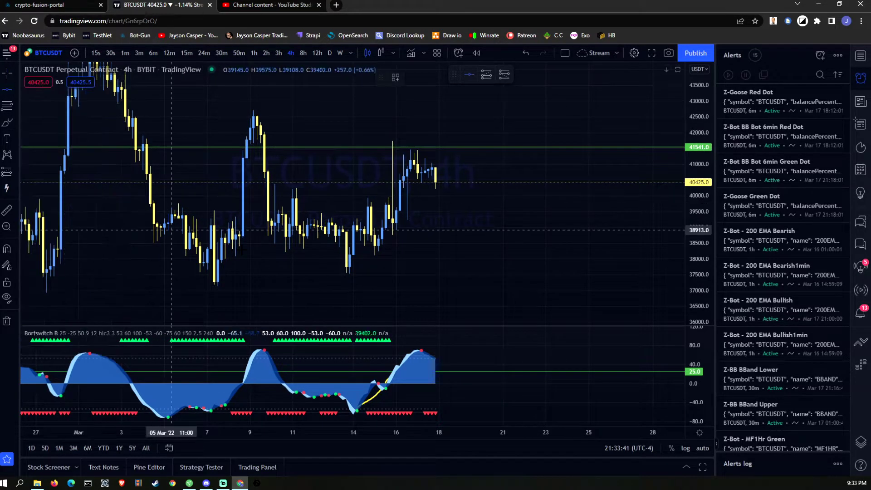
pyautogui.click(524, 231)
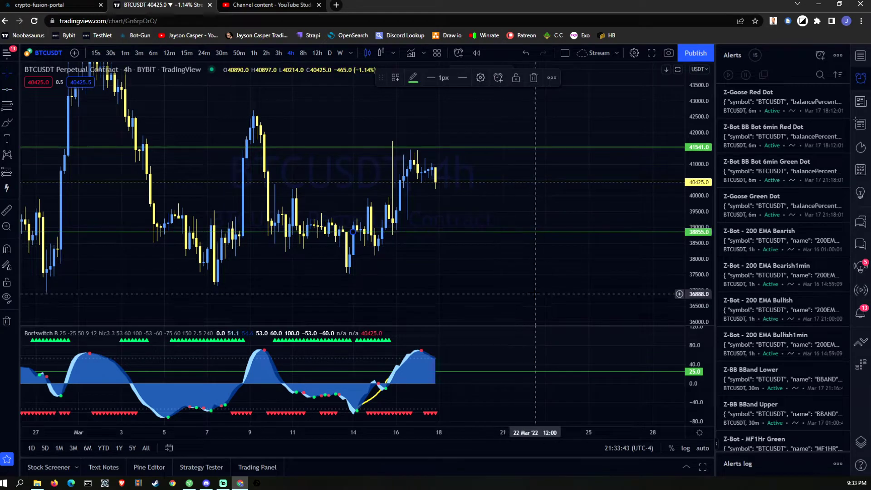
# Step: Select the green 38855.0 line and return to the Crypto Fusion Bot portal
pyautogui.hscroll(-5, 535, 277)
pyautogui.hscroll(5, 535, 277)
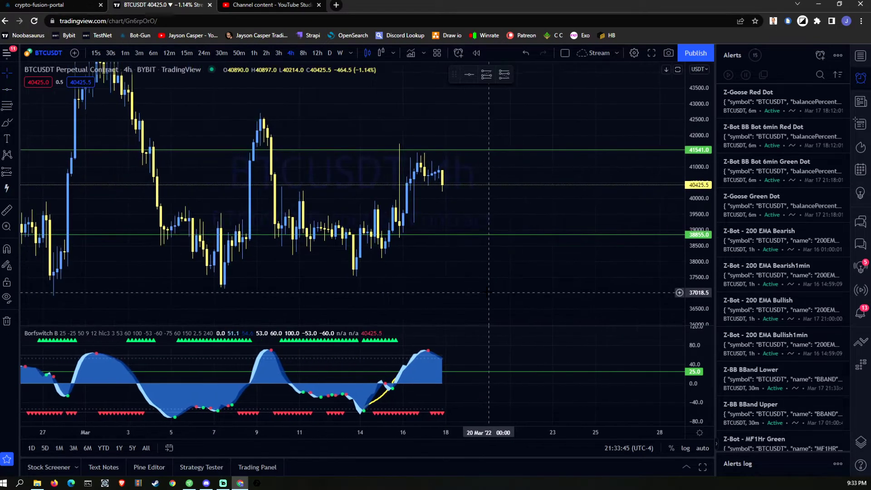
pyautogui.click(446, 236)
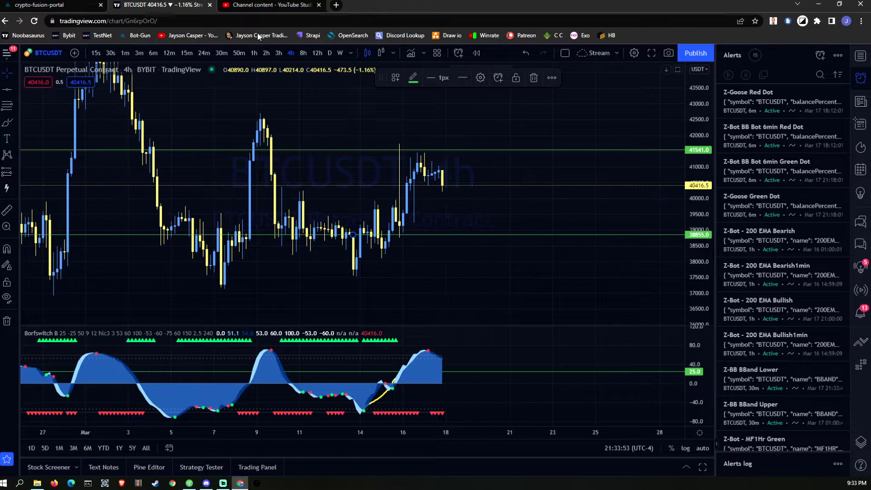
pyautogui.click(45, 5)
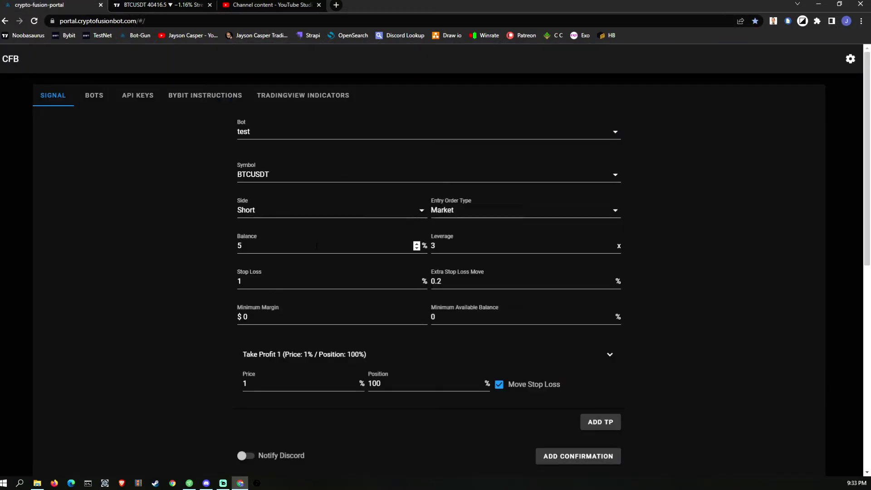
# Step: Add Confirmation 1 with name BULLISH_MOMENTUM_1_HOUR and value TRUE
pyautogui.scroll(-5, 198, 327)
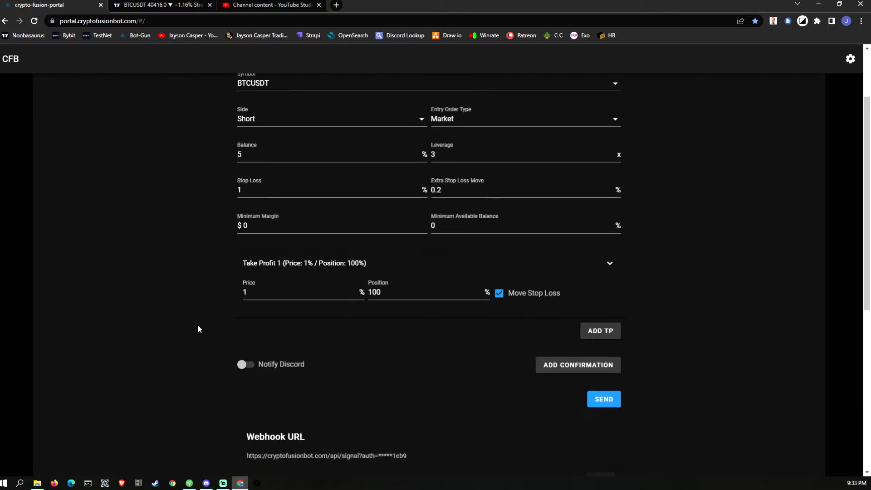
pyautogui.click(565, 229)
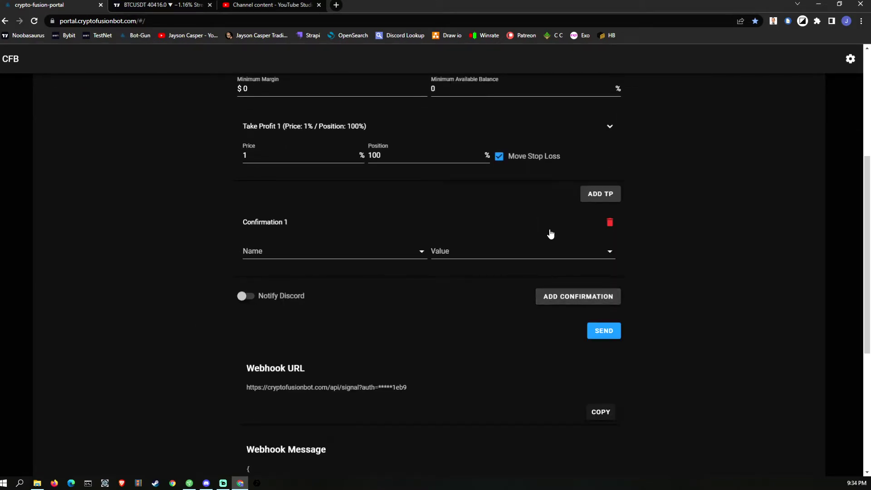
pyautogui.click(361, 252)
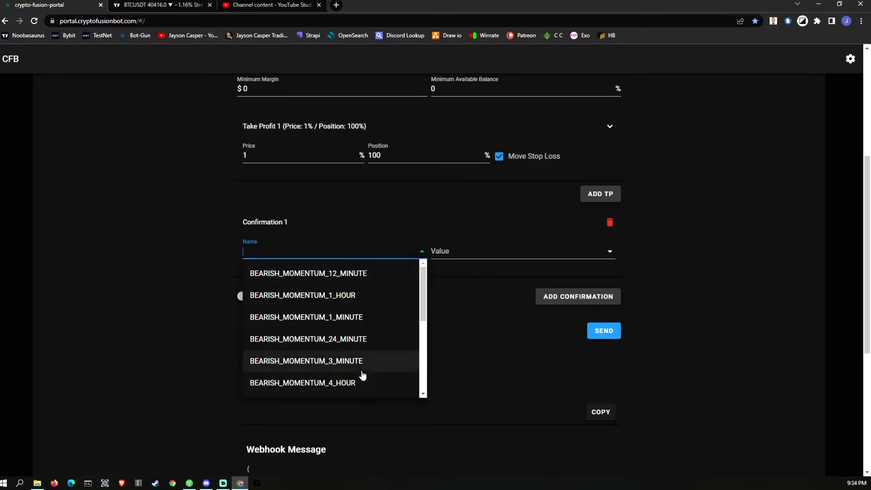
pyautogui.scroll(-3, 336, 302)
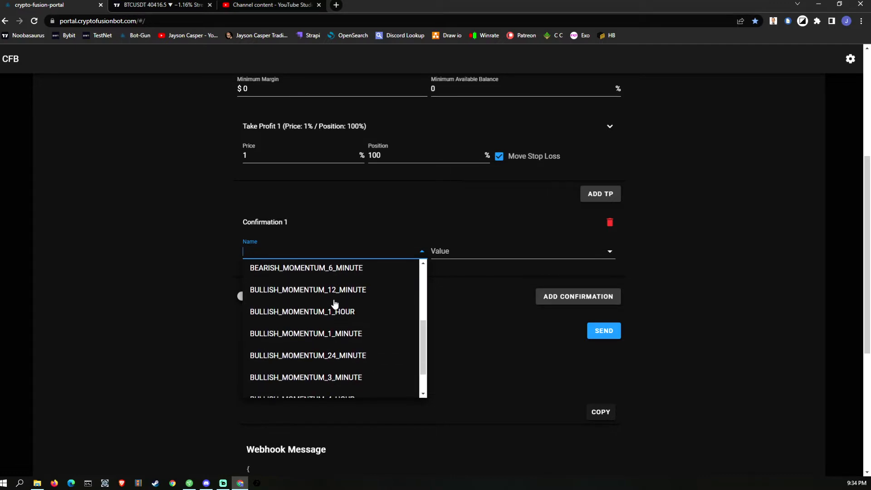
pyautogui.click(329, 321)
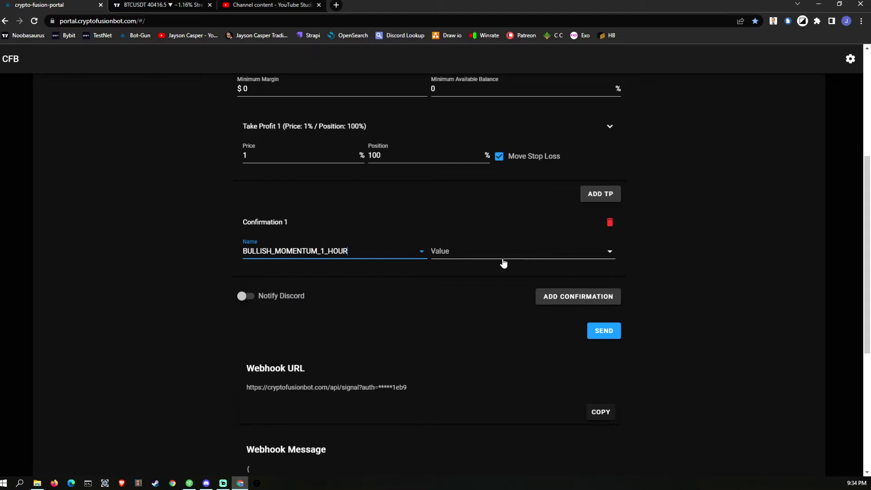
pyautogui.click(502, 253)
pyautogui.click(467, 261)
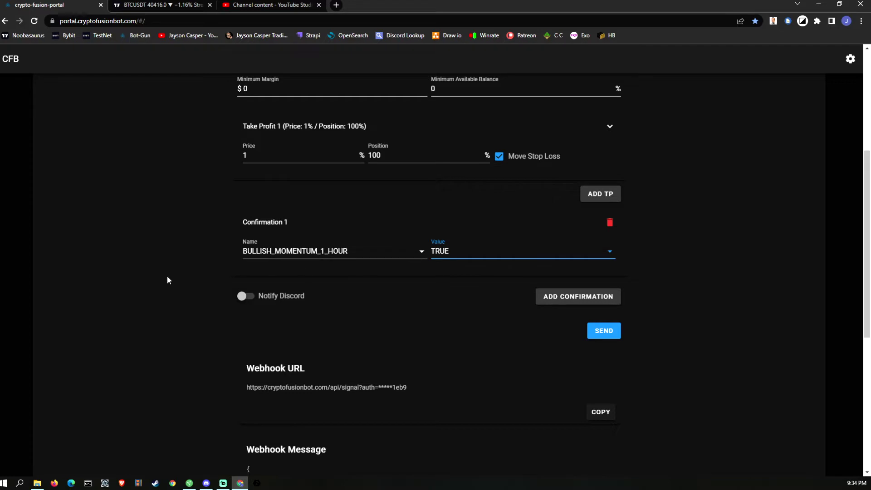
pyautogui.scroll(-2, 202, 268)
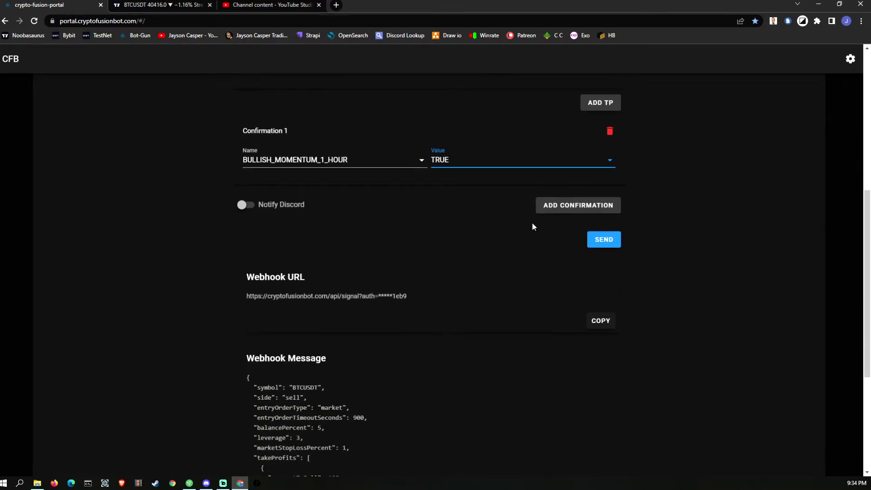
# Step: Add Confirmation 2 with name BULLISH_MOMENTUM_12_MINUTE and value TRUE
pyautogui.click(544, 213)
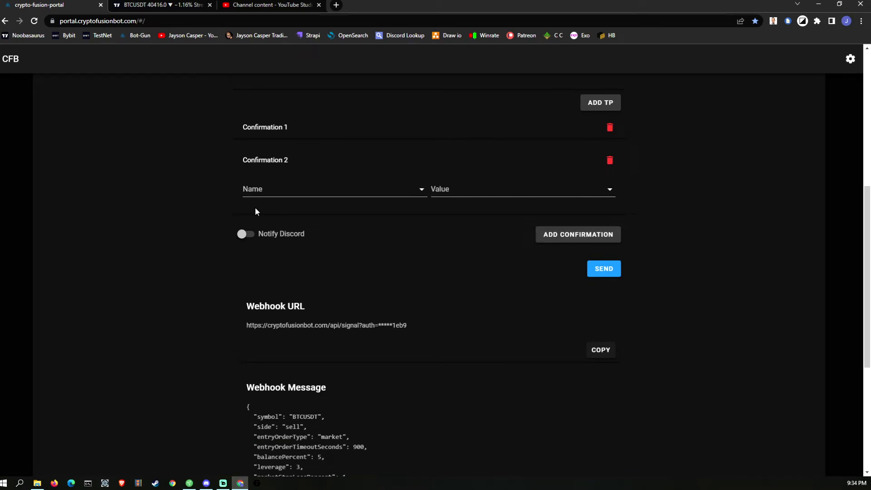
pyautogui.click(310, 189)
pyautogui.scroll(-5, 306, 263)
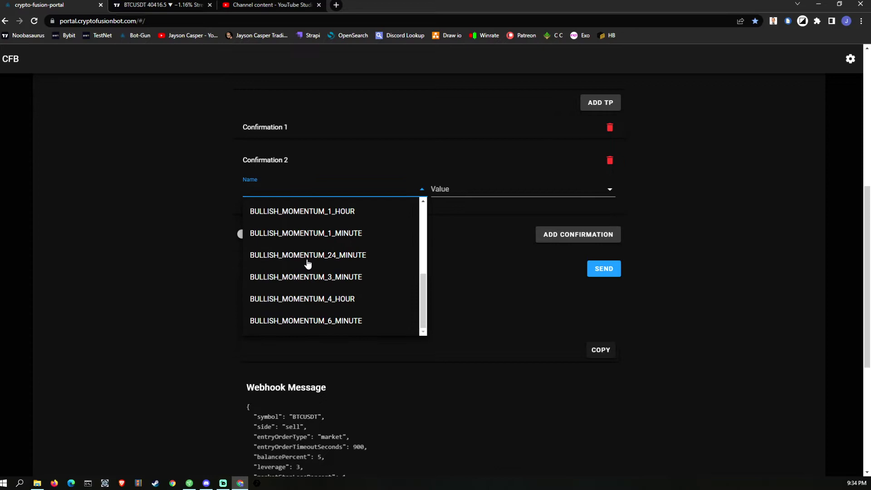
pyautogui.scroll(-3, 307, 263)
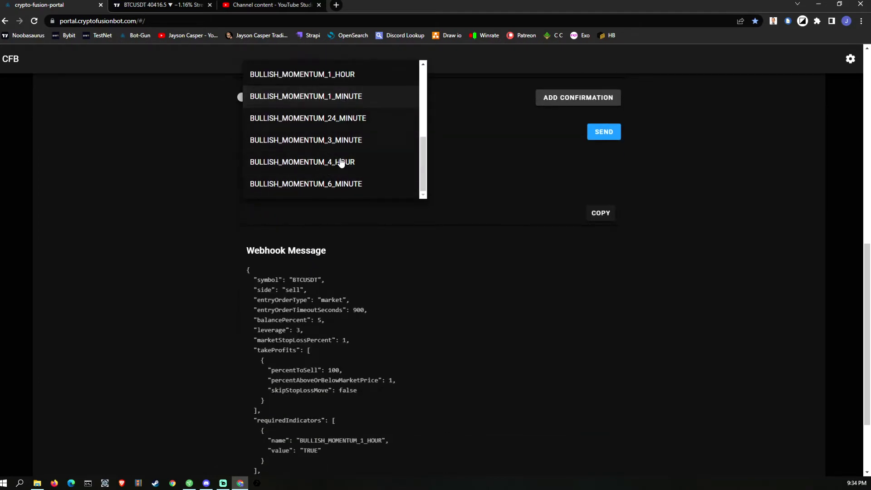
pyautogui.scroll(2, 343, 163)
pyautogui.click(131, 233)
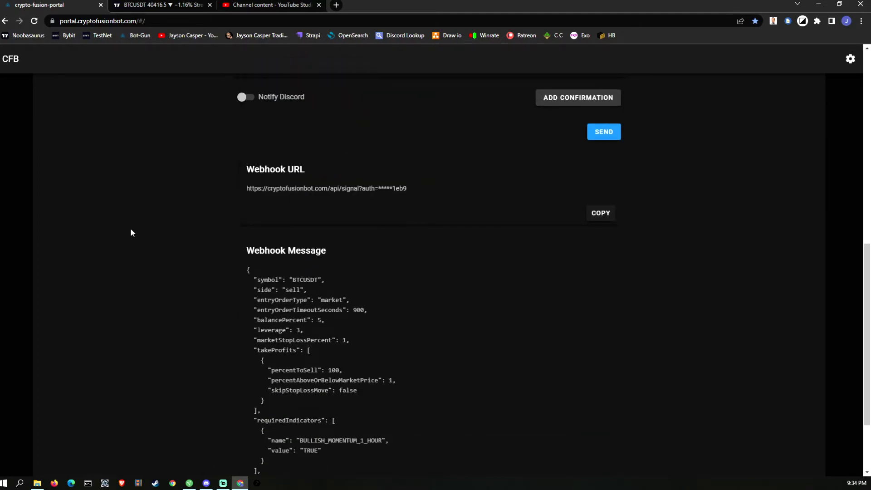
pyautogui.scroll(4, 129, 242)
pyautogui.click(500, 237)
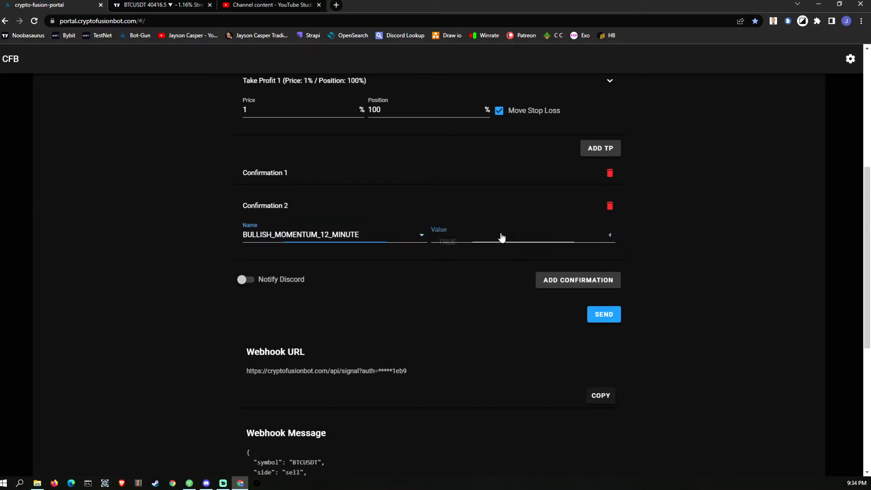
pyautogui.click(493, 245)
pyautogui.scroll(-2, 177, 289)
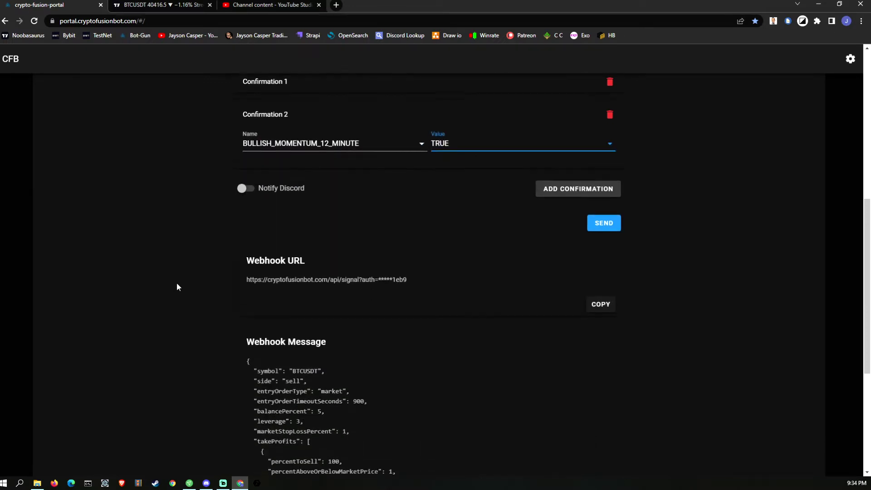
# Step: Enable Notify Discord, remove the extra third confirmation, and copy the webhook URL
pyautogui.click(245, 188)
pyautogui.click(570, 190)
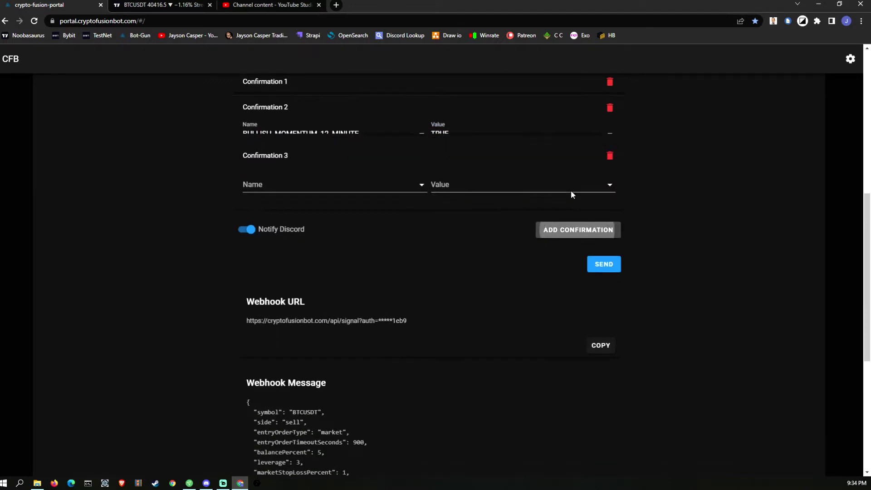
pyautogui.scroll(4, 651, 230)
pyautogui.click(610, 318)
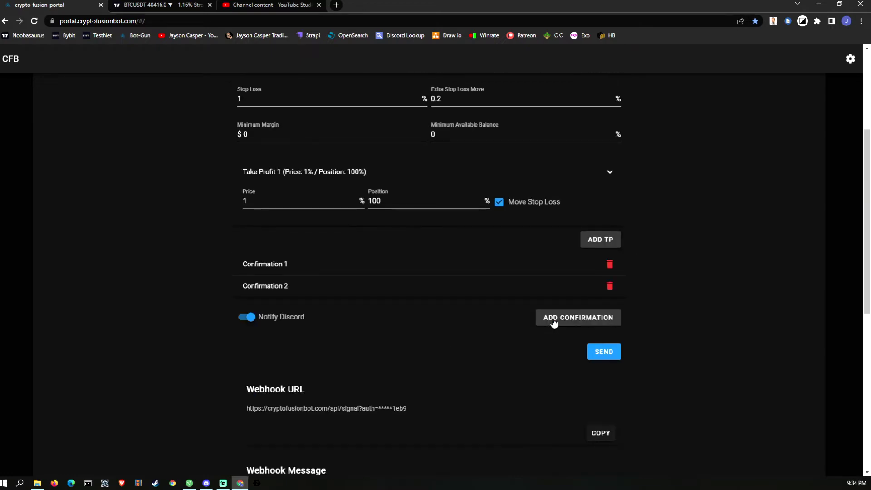
pyautogui.scroll(-4, 425, 252)
pyautogui.click(590, 261)
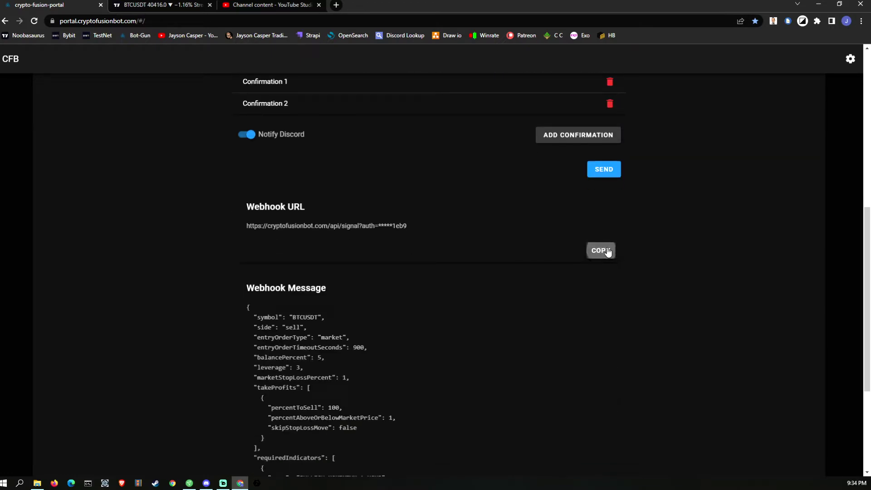
pyautogui.click(163, 5)
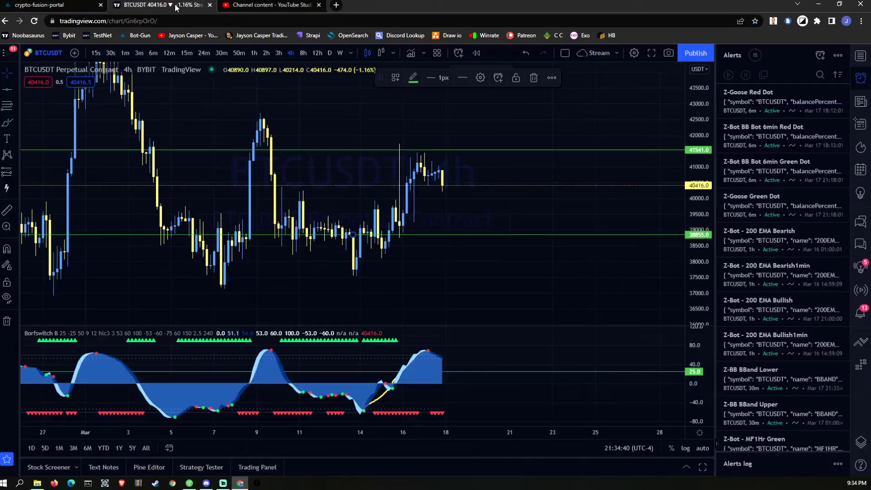
# Step: Start an alert on the horizontal line, then copy the portal's webhook message JSON
pyautogui.click(498, 77)
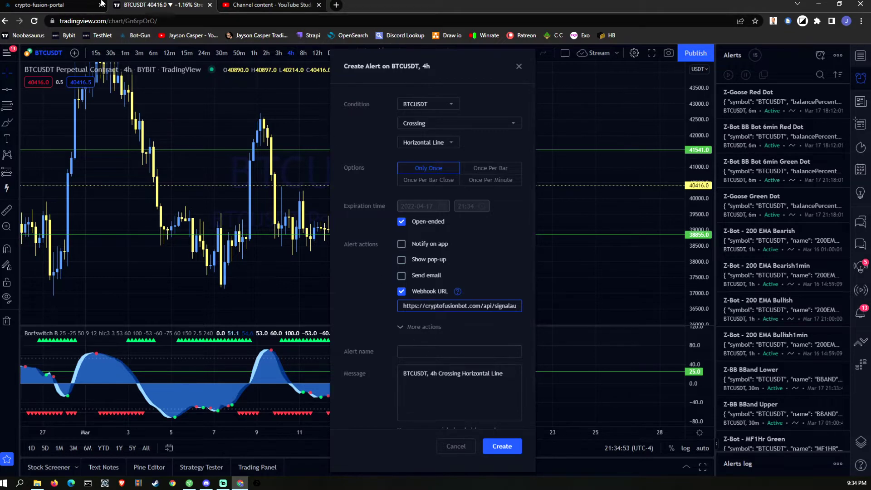
pyautogui.click(73, 5)
pyautogui.scroll(-4, 480, 296)
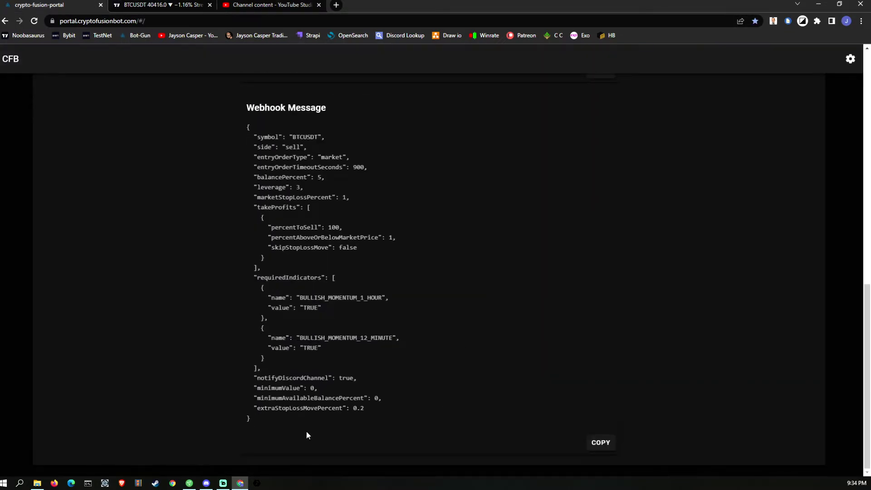
pyautogui.moveTo(306, 431); pyautogui.dragTo(245, 102)
pyautogui.click(599, 442)
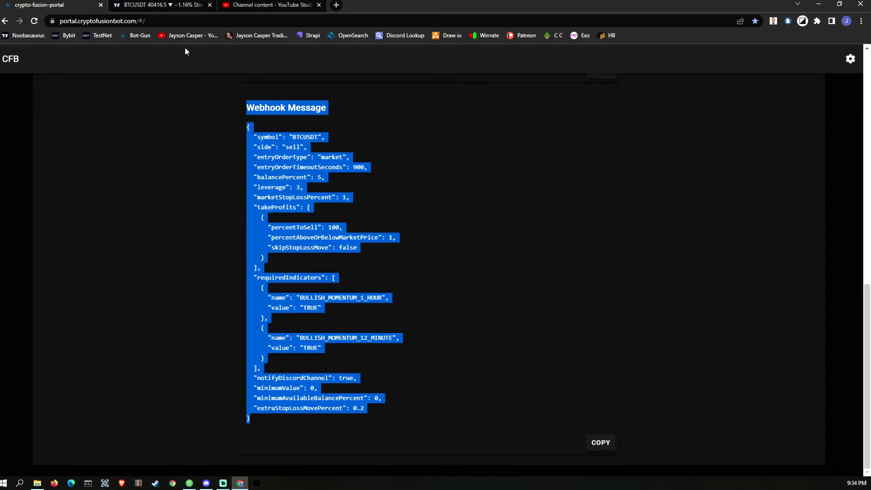
pyautogui.click(161, 5)
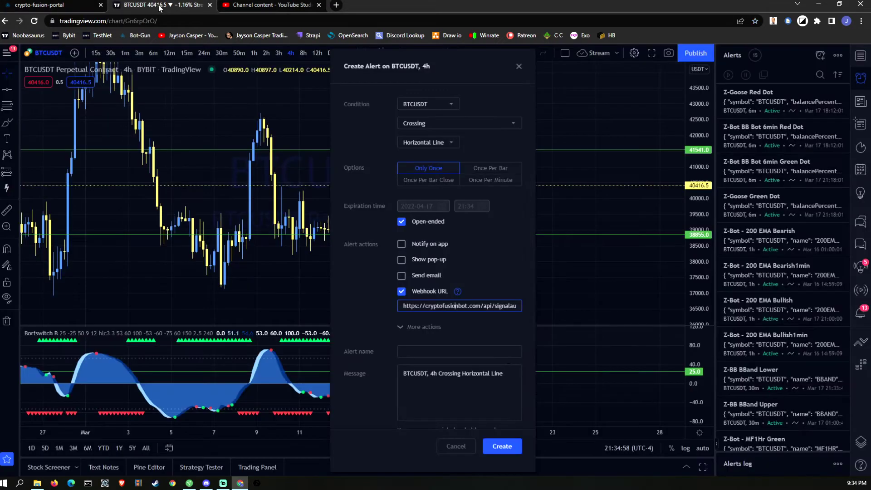
# Step: Replace the alert message with the pasted webhook JSON and name the alert 38855
pyautogui.tripleClick(512, 371)
pyautogui.hotkey('ctrl', 'v')
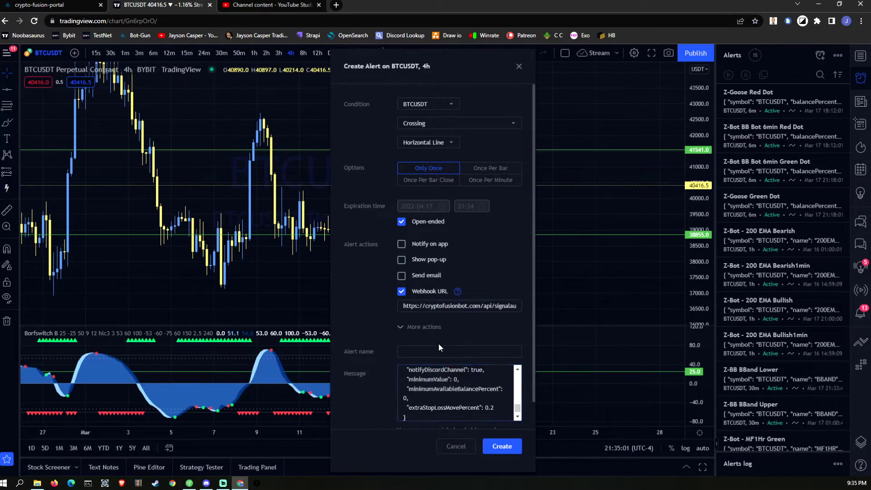
pyautogui.click(438, 348)
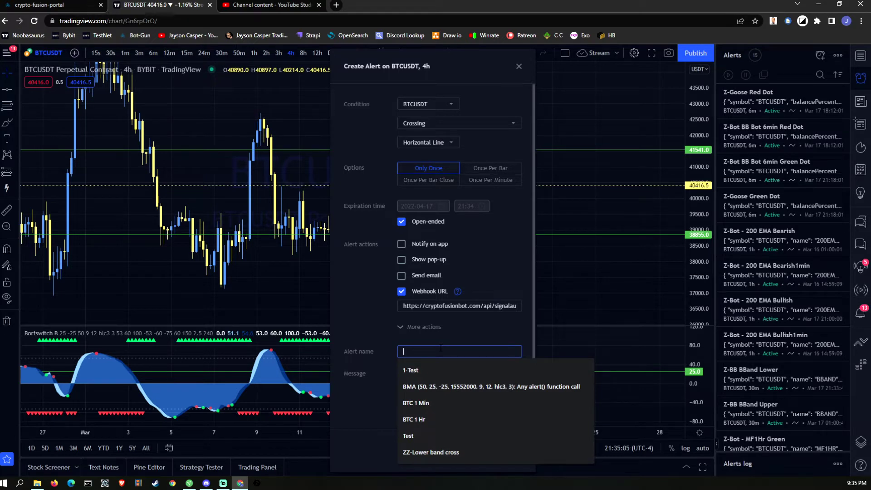
pyautogui.write('38855')
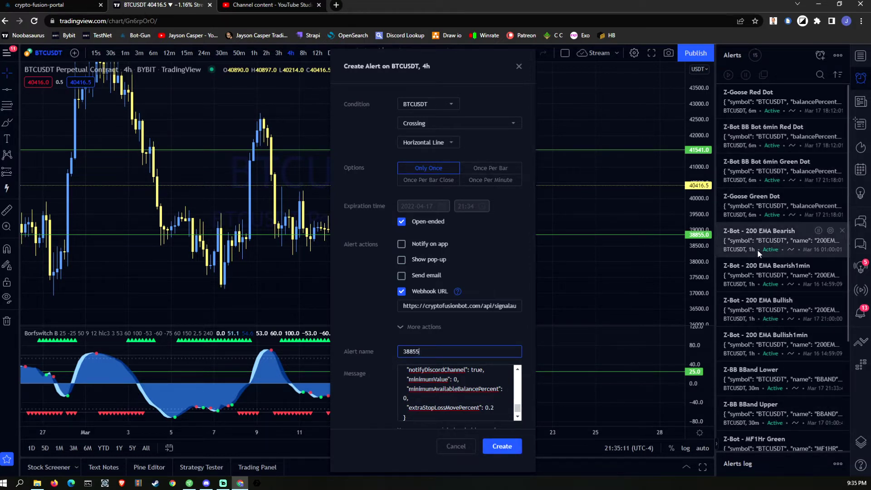
# Step: Close the alert form without creating it and delete the 38855 horizontal line
pyautogui.click(518, 66)
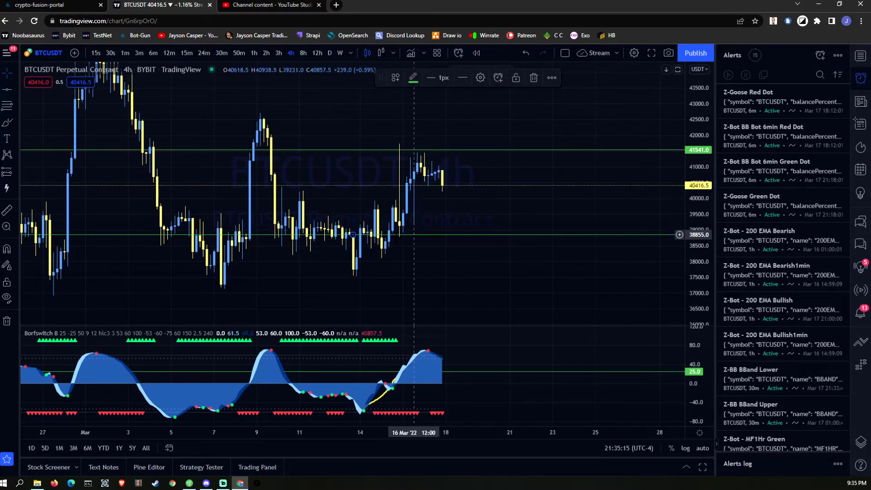
pyautogui.click(515, 78)
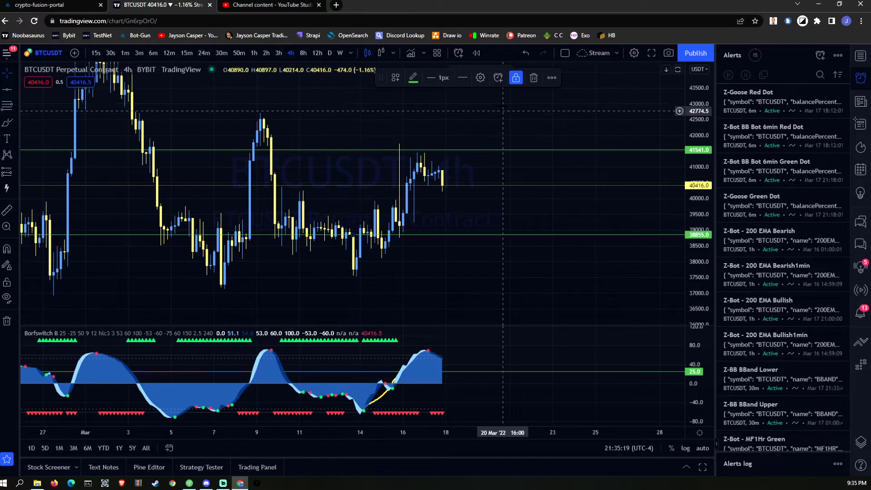
pyautogui.click(515, 78)
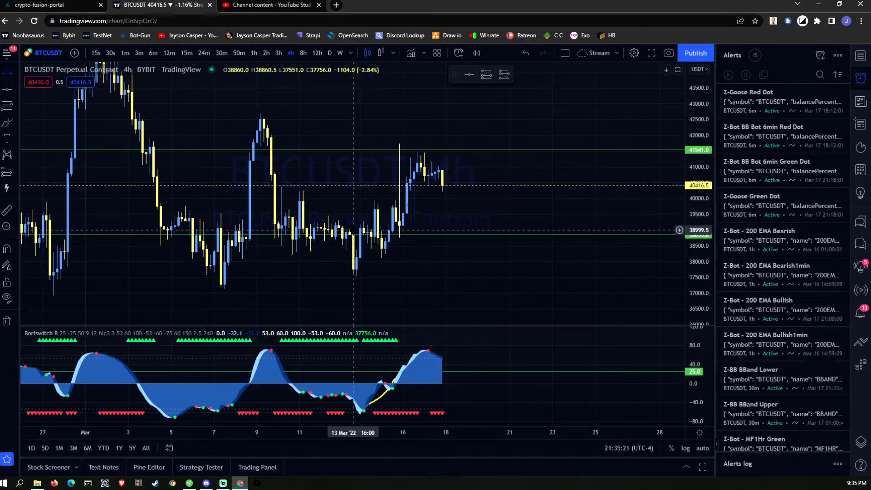
pyautogui.moveTo(355, 234); pyautogui.dragTo(362, 173)
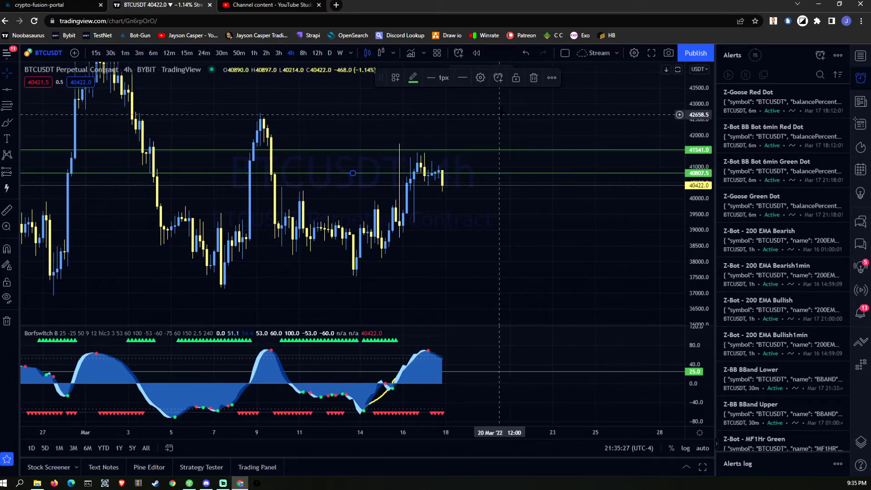
pyautogui.click(532, 80)
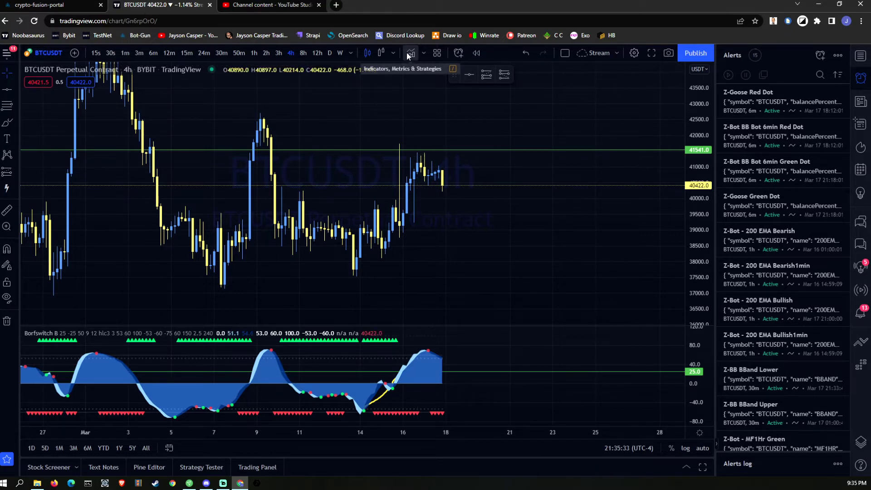
# Step: Add Crypto Fusion Bot Alert from indicator Favorites and open its settings (entry 41950.07)
pyautogui.click(407, 52)
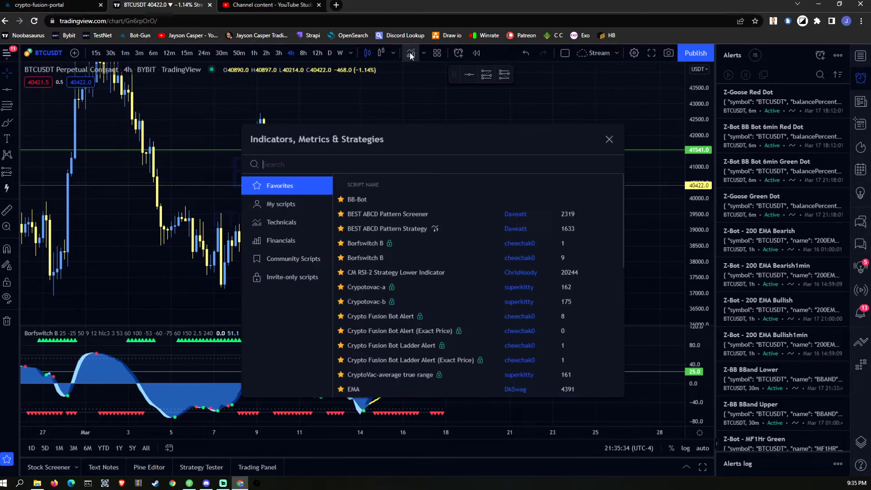
pyautogui.click(382, 316)
pyautogui.click(609, 139)
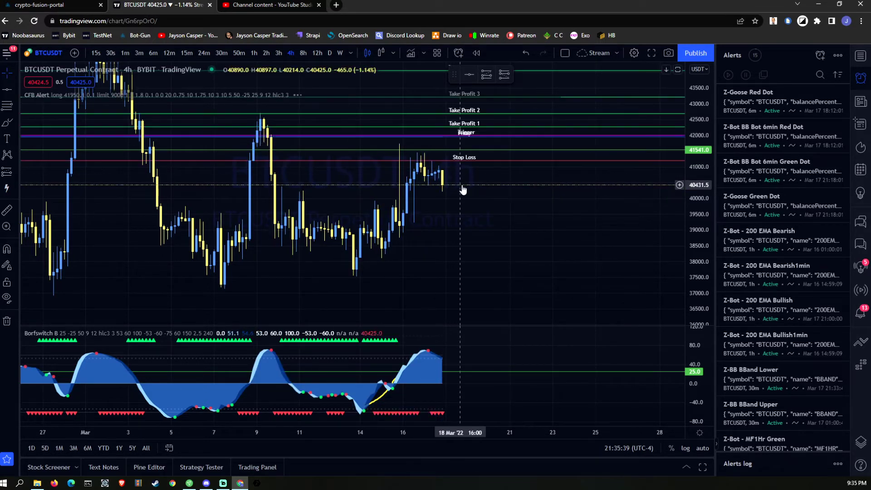
pyautogui.moveTo(462, 179); pyautogui.dragTo(422, 168)
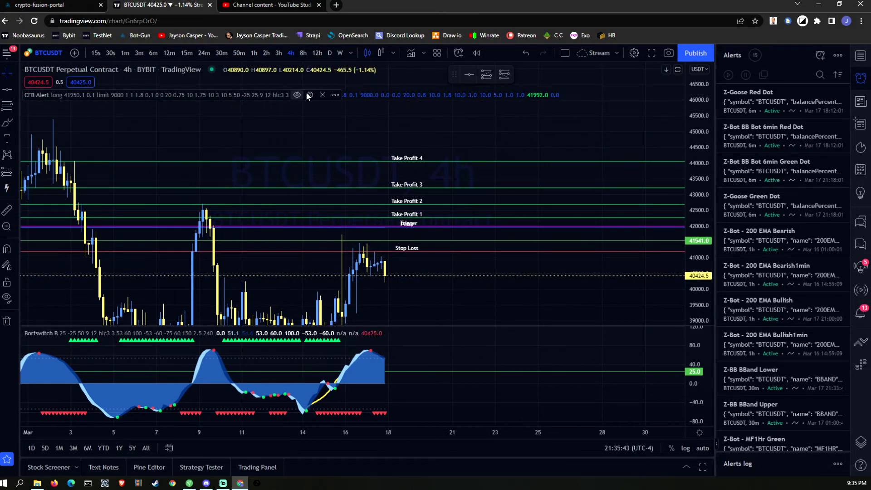
pyautogui.click(310, 94)
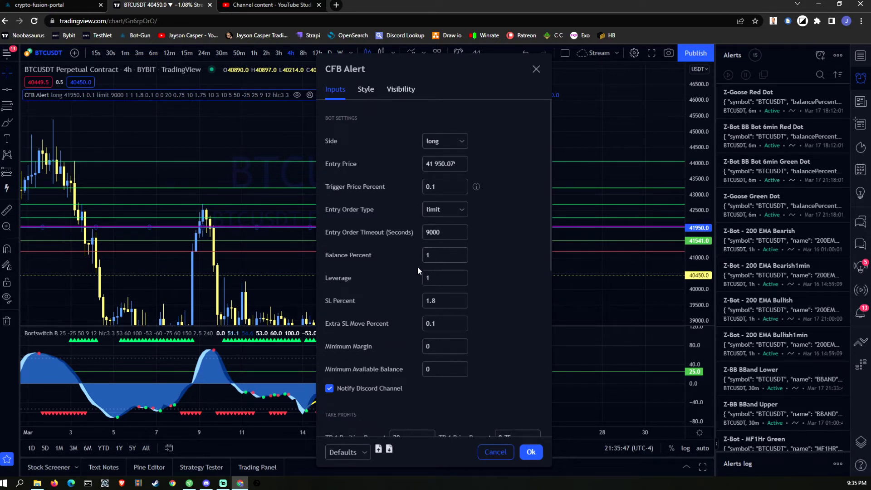
# Step: Review the CFB Alert inputs, check the chart lines behind the dialog, and confirm with Ok
pyautogui.scroll(-4, 454, 310)
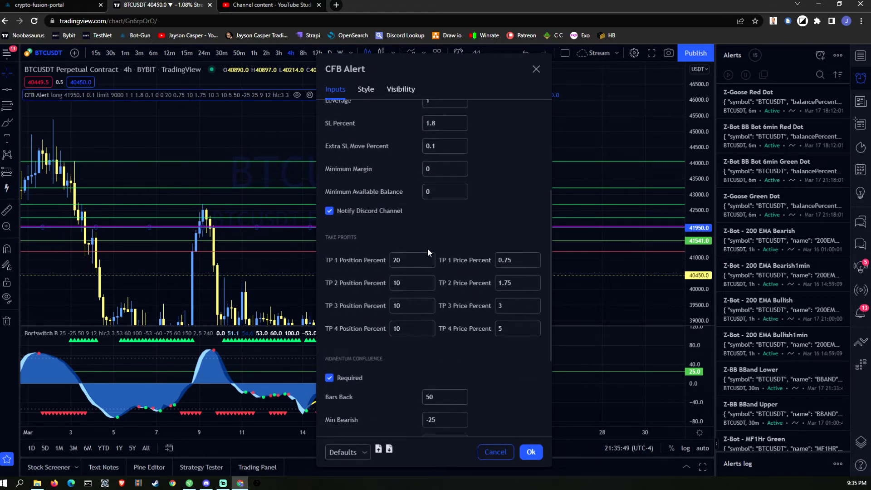
pyautogui.scroll(-3, 426, 287)
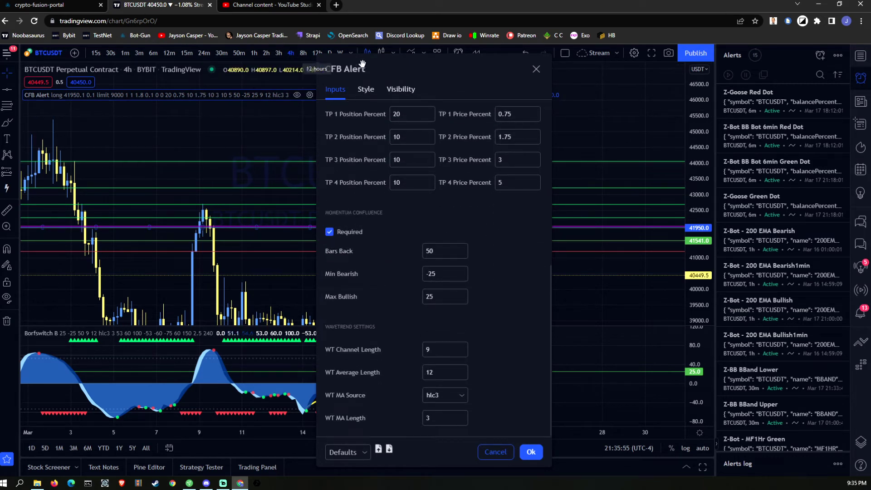
pyautogui.moveTo(362, 63); pyautogui.dragTo(454, 71)
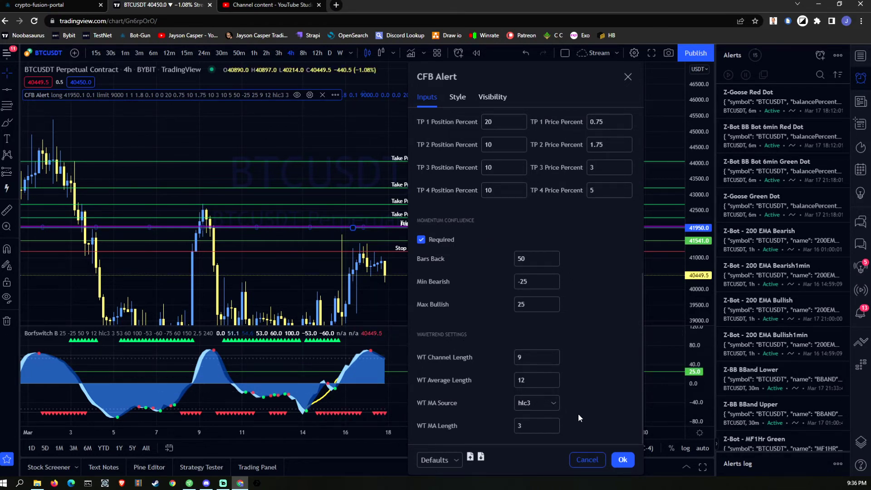
pyautogui.click(622, 459)
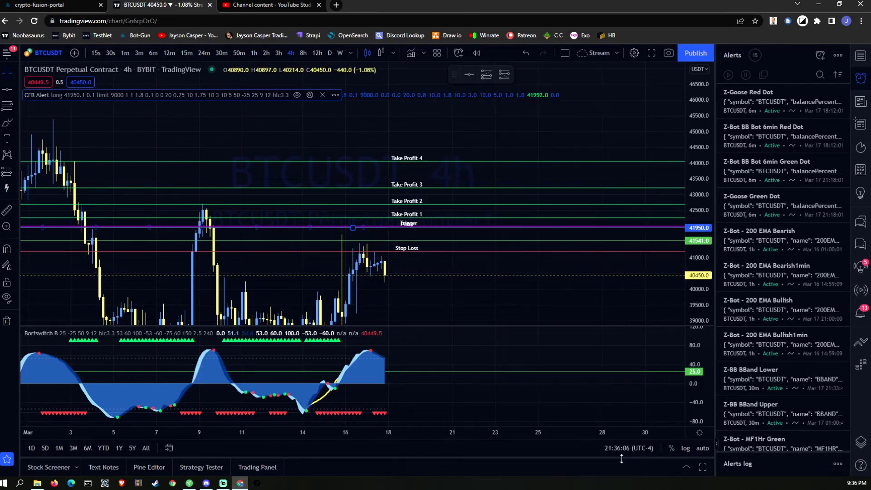
# Step: Change the CFB Alert Entry Price to 45000 and pan to the shifted lines
pyautogui.click(334, 94)
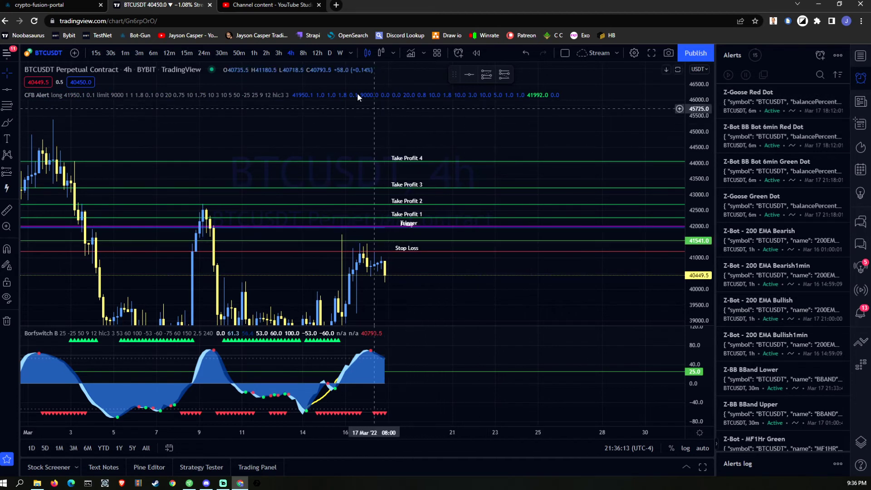
pyautogui.click(308, 95)
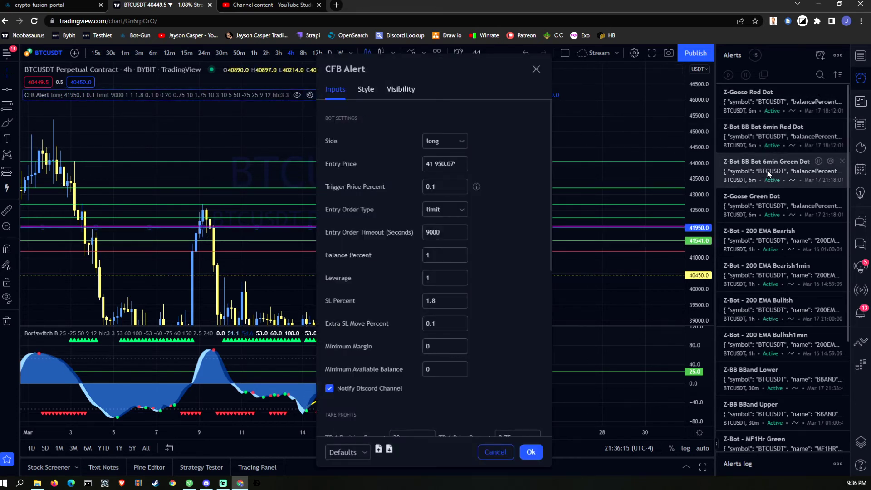
pyautogui.click(429, 166)
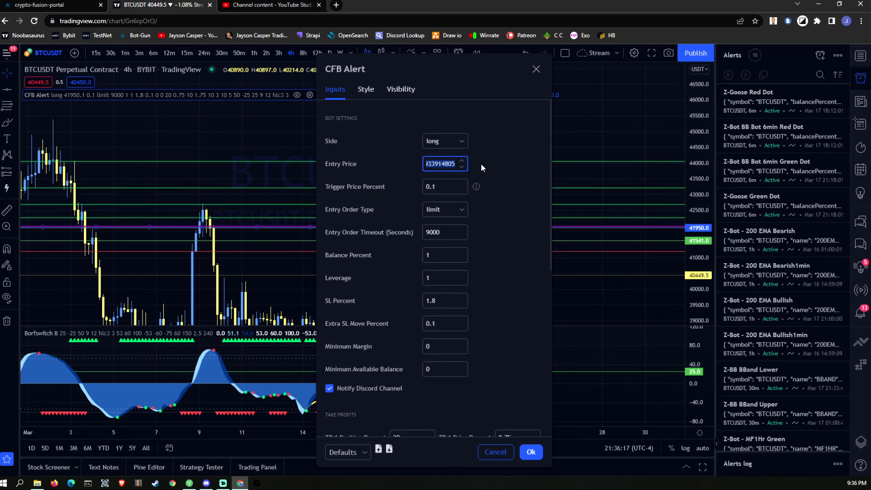
pyautogui.write('45000')
pyautogui.click(500, 161)
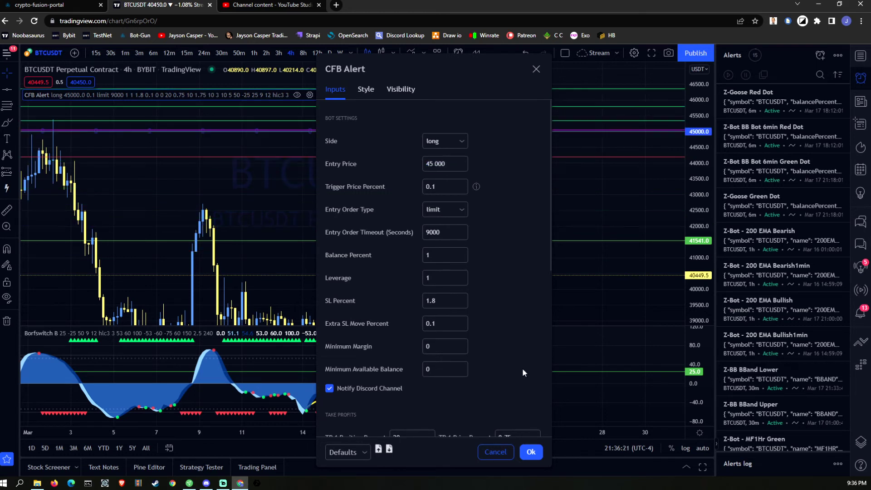
pyautogui.click(526, 457)
pyautogui.moveTo(567, 204); pyautogui.dragTo(404, 225)
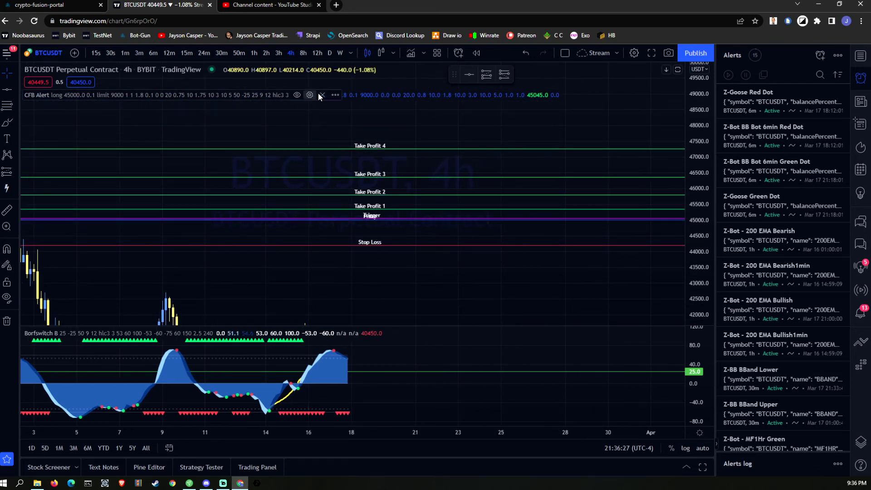
# Step: Drag the CFB Alert Trigger line down to about 38435.7, re-fitting the chart midway
pyautogui.click(335, 95)
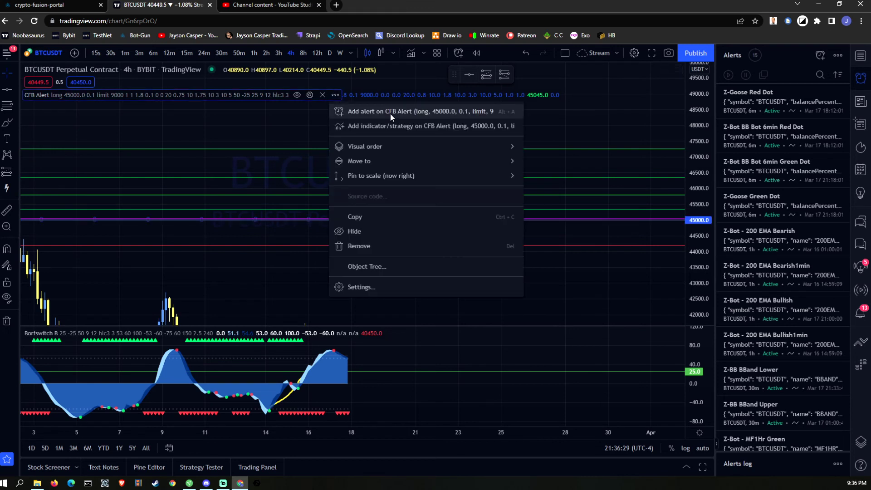
pyautogui.moveTo(381, 175)
pyautogui.press('Escape')
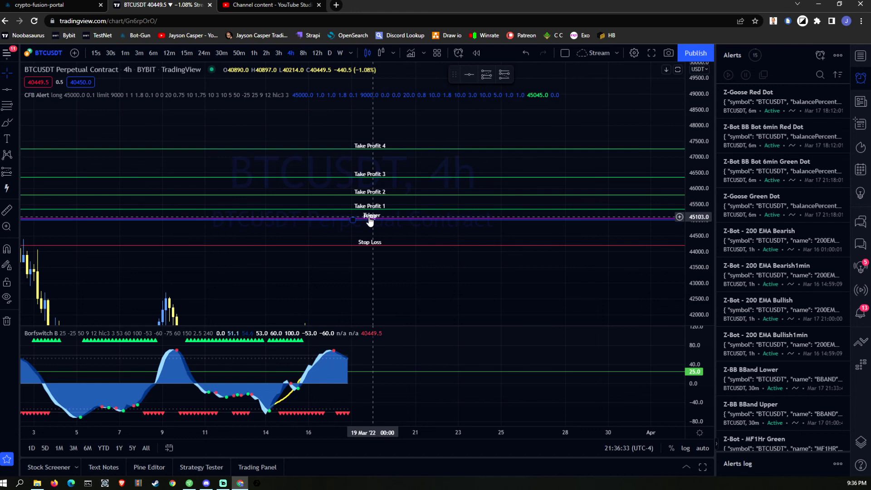
pyautogui.moveTo(358, 221); pyautogui.dragTo(356, 340)
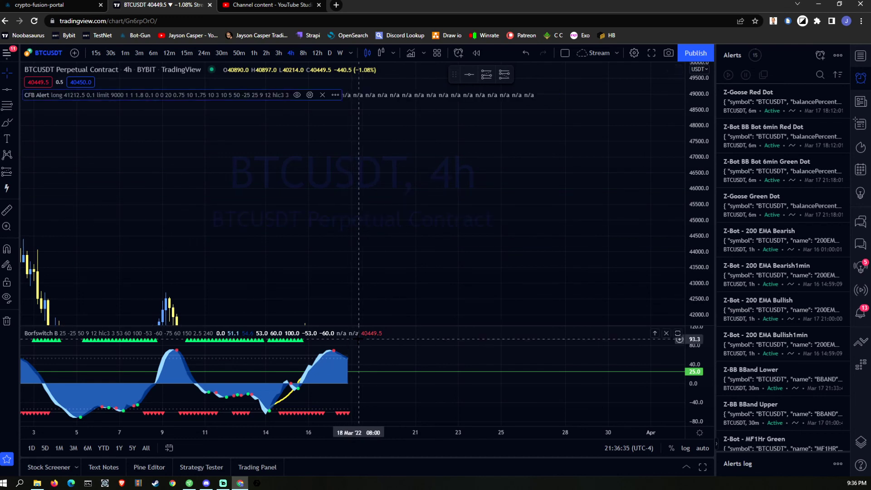
pyautogui.hotkey('alt', 'r')
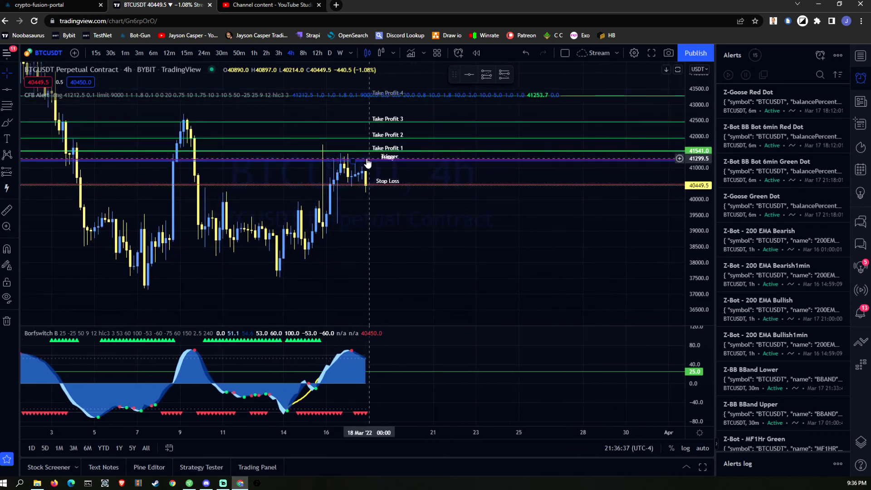
pyautogui.moveTo(355, 157); pyautogui.dragTo(356, 249)
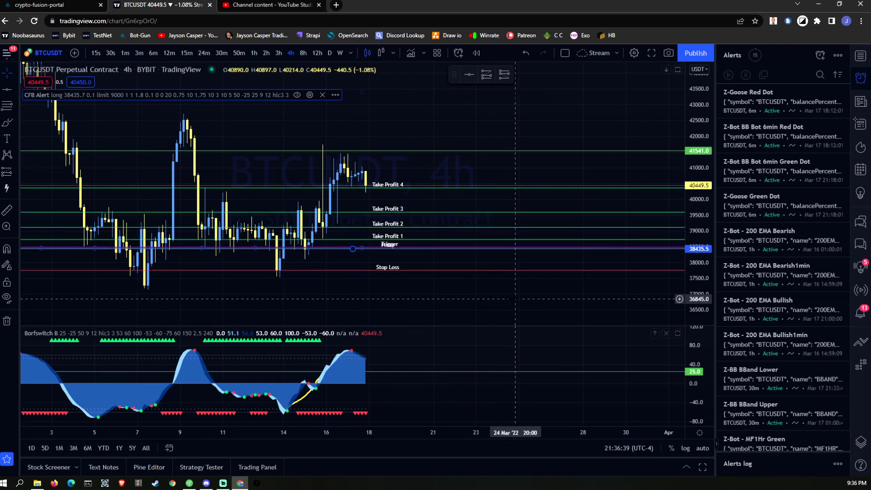